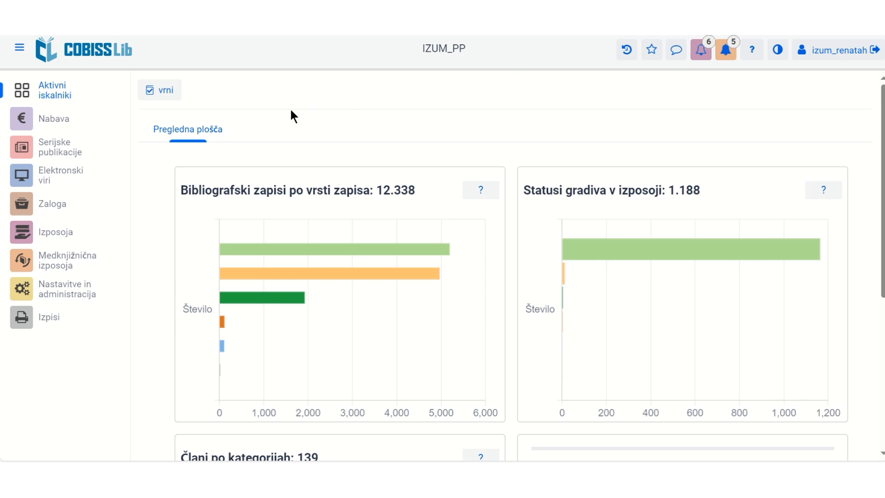
Switch from the dashboard to the Zaloga holdings module.
click(53, 204)
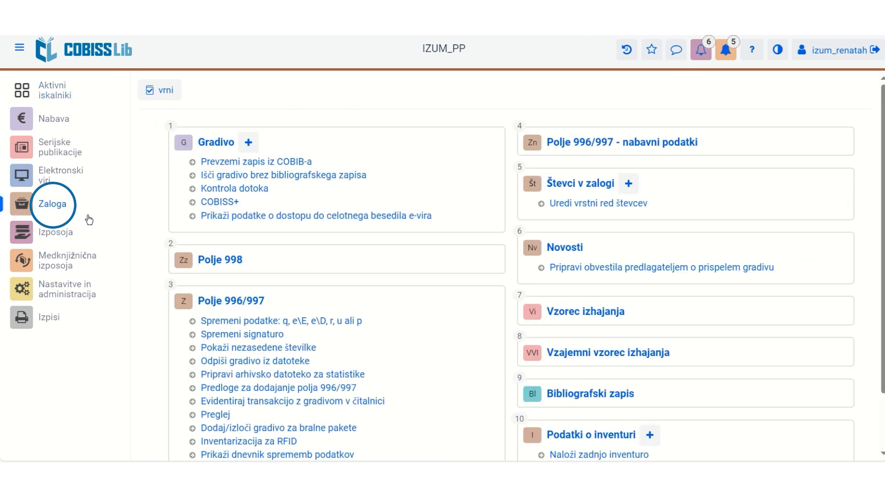
Open the Podatki o inventuri list and start a new inventory record.
click(592, 434)
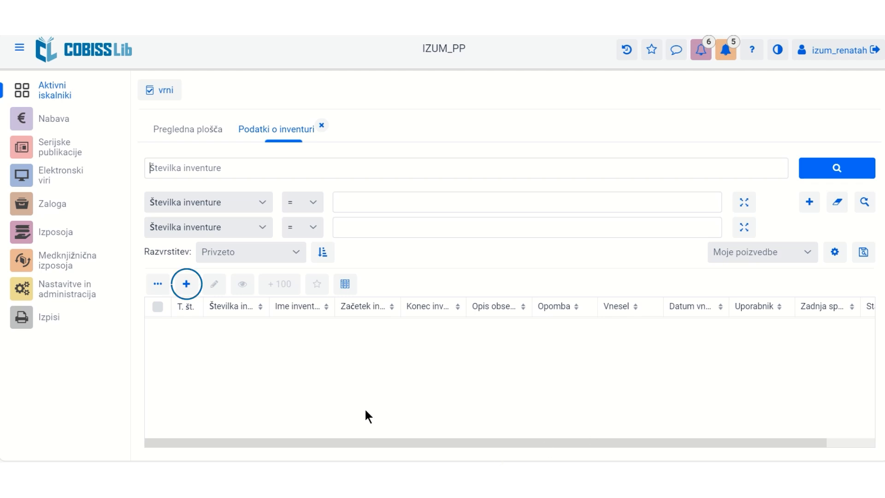
click(186, 286)
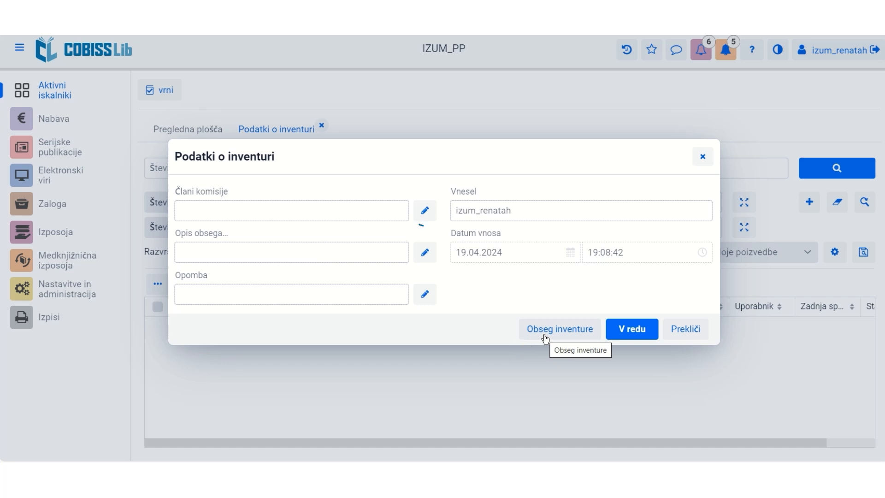
Add one member's name to the inventory's Člani komisije committee list and confirm.
click(416, 214)
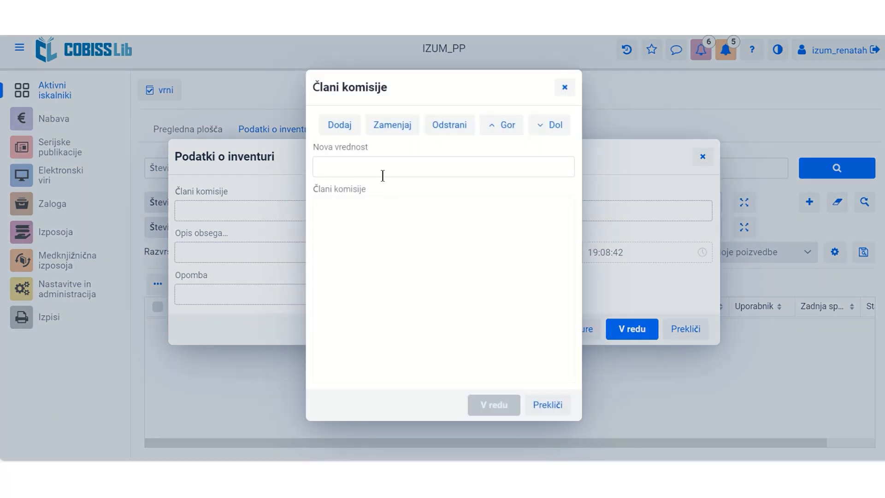
click(379, 167)
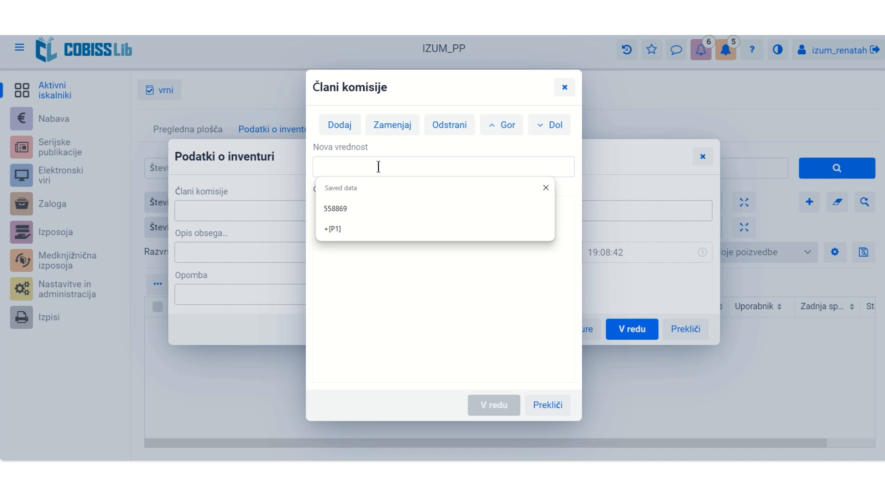
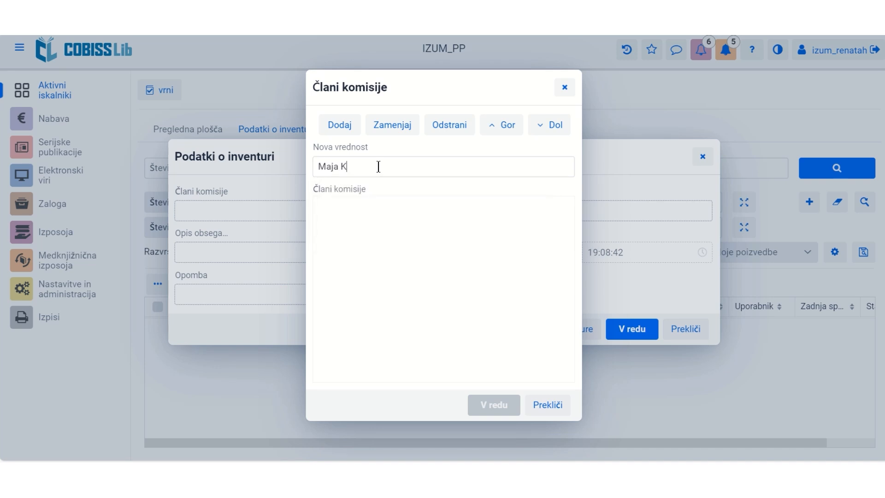
click(348, 133)
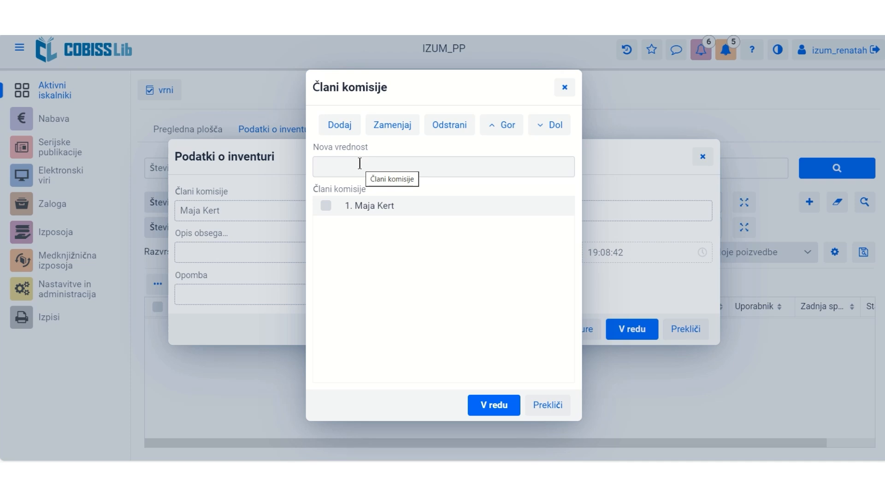
click(494, 405)
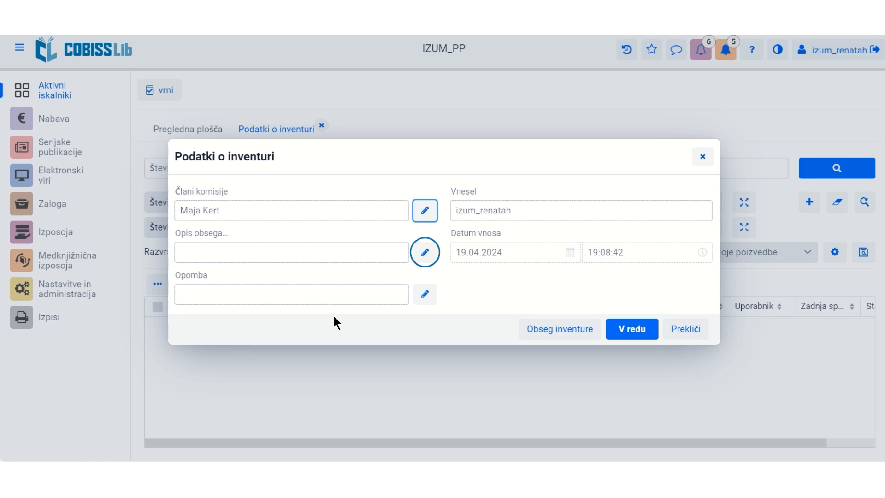
Enter 'Vse monografske publikacije na podklokaciji K.' as the Opis obsega description.
click(424, 252)
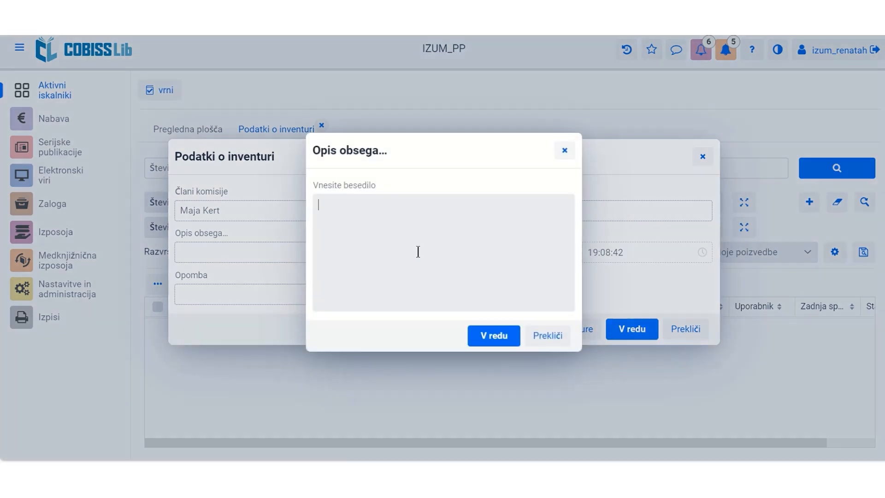
click(382, 218)
text(Vse monografske publikacije)
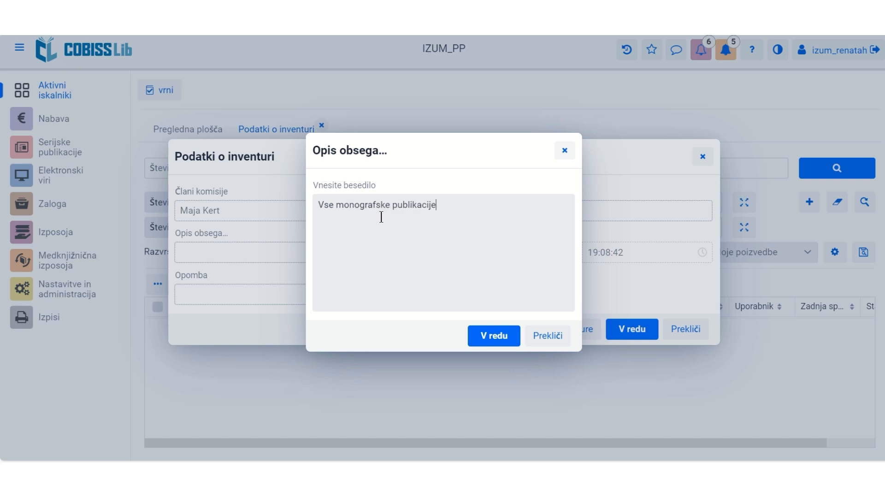
text( na podklokaciji K.)
click(490, 346)
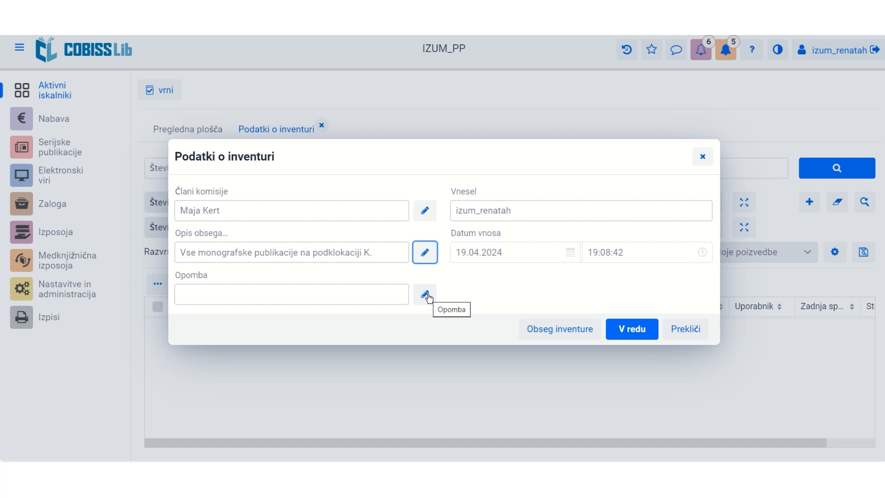
Define Obseg inventure criteria: Sedanja podlokacija K - Knjižnica, restricted to Monografske publikacije.
click(536, 337)
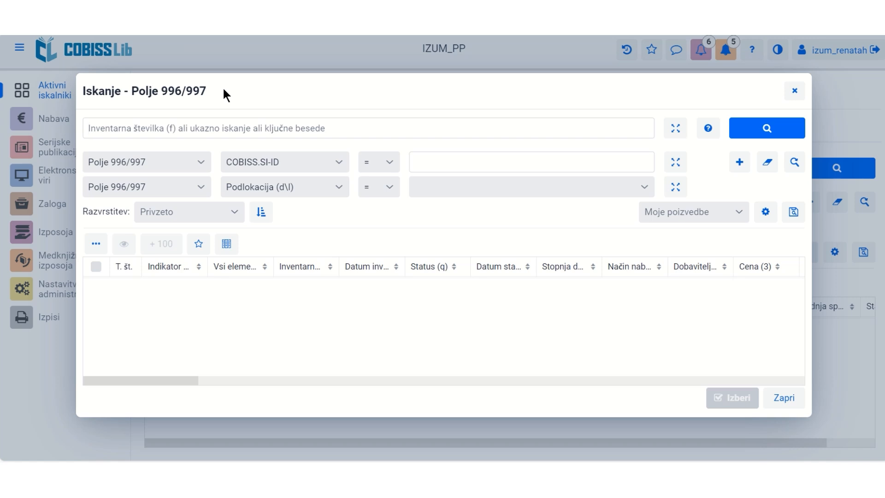
click(341, 161)
scroll(391, 224, down, 1)
drag(391, 224, 349, 421)
click(324, 439)
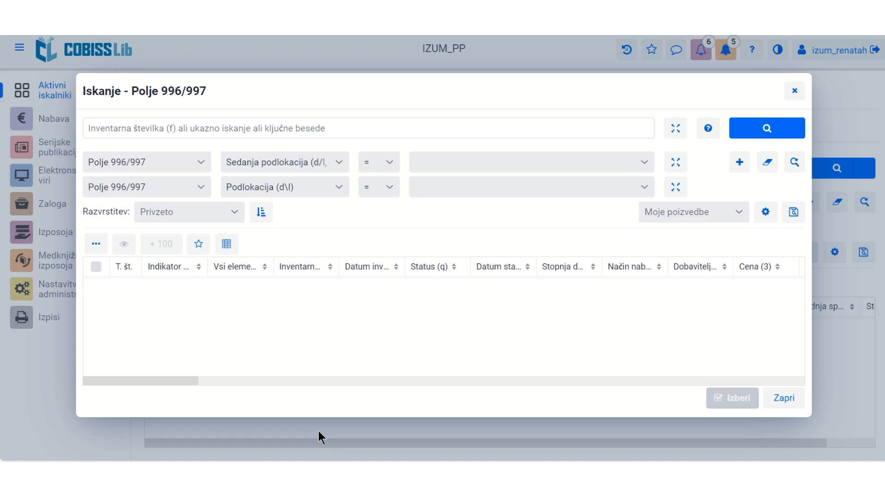
click(645, 163)
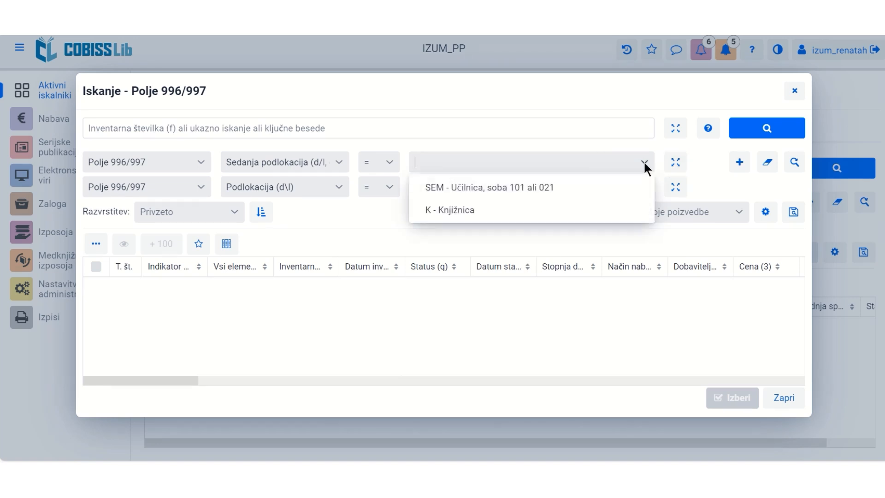
click(449, 211)
key(Escape)
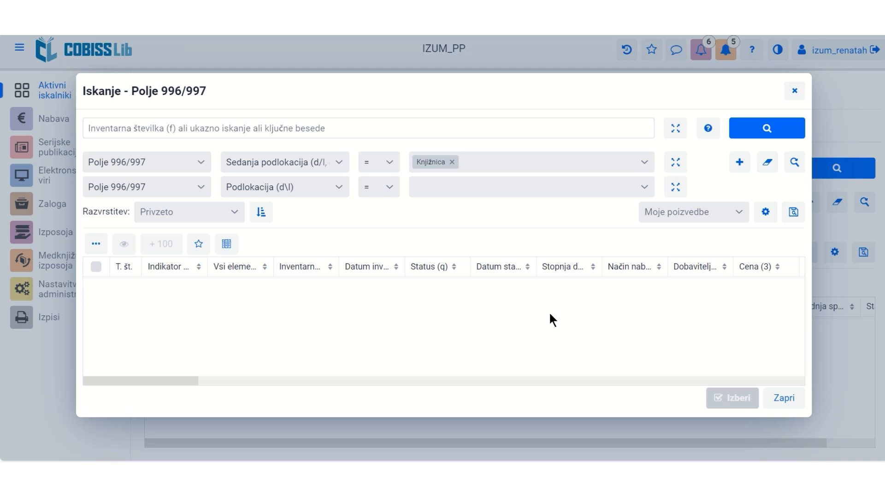
click(203, 187)
click(138, 279)
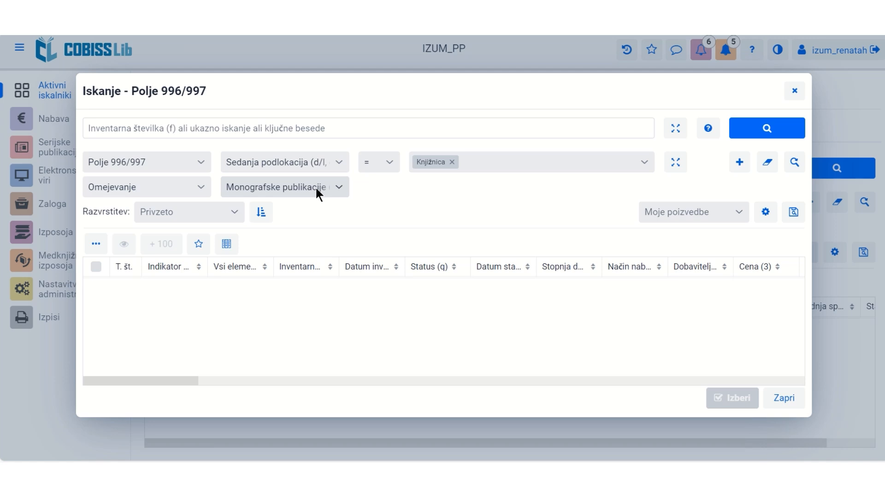
Search the scope criteria (5,795 holdings), select the first result and accept it with Izberi.
click(756, 132)
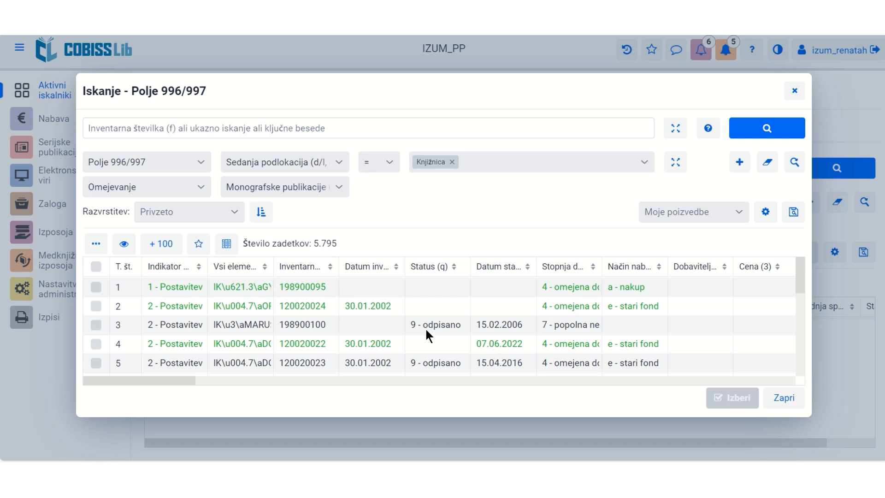
click(96, 288)
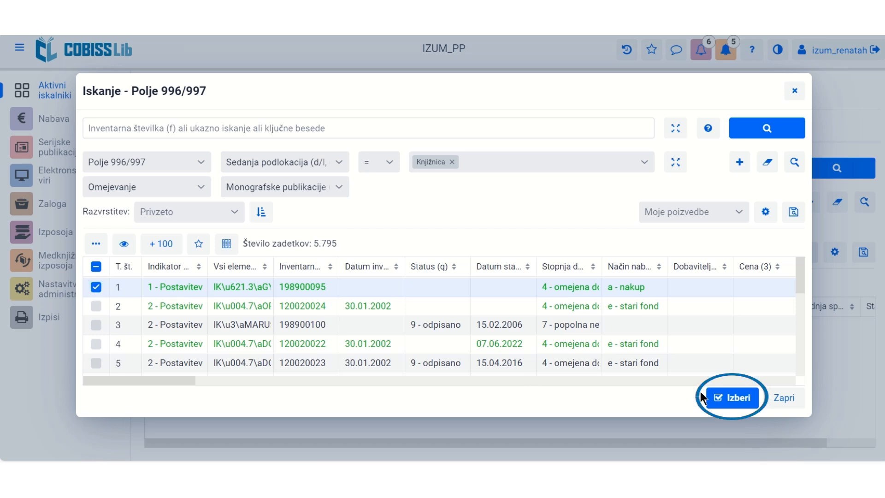
click(738, 398)
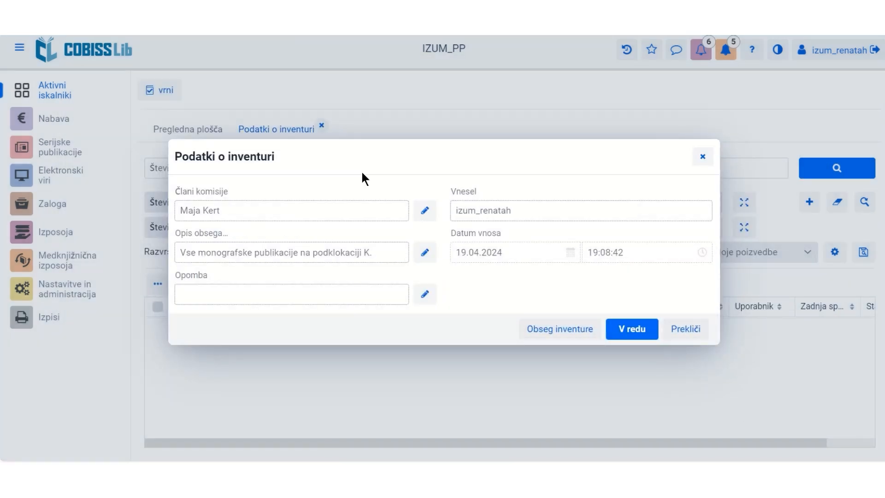
Save the inventory record and scroll to confirm record 9 shows status 'v pripravi'.
click(625, 337)
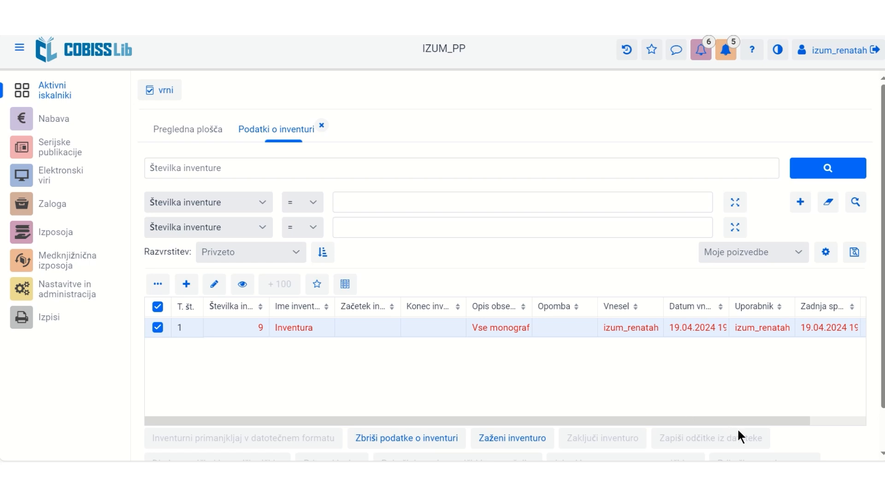
drag(776, 421, 867, 417)
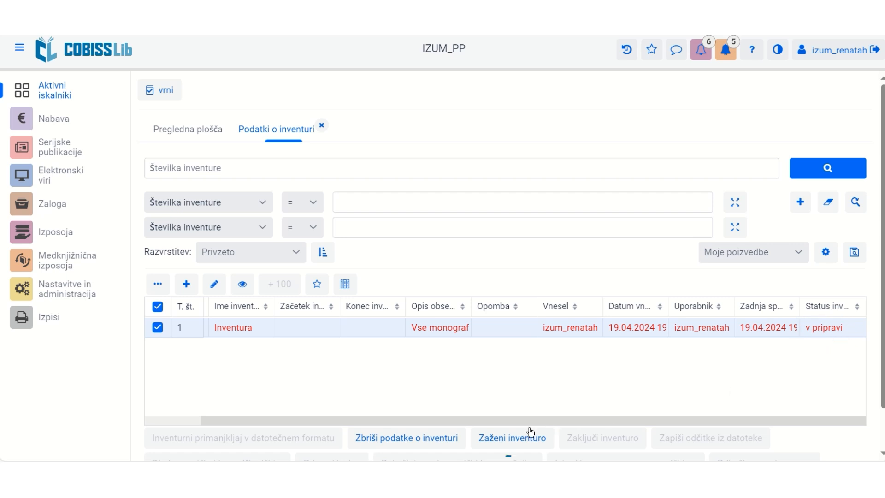
Launch Zaženi inventuro and review the status table: 4340 items, 3678 unread, 662 borrowed.
click(507, 439)
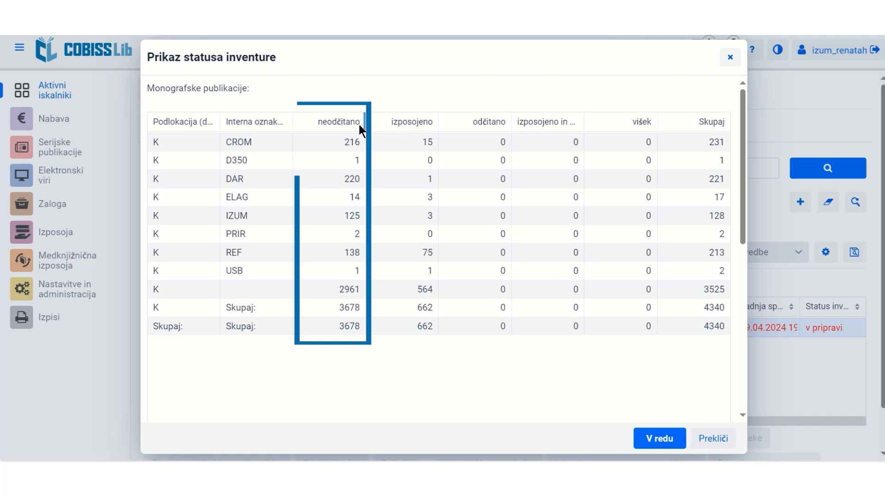
scroll(353, 207, down, 3)
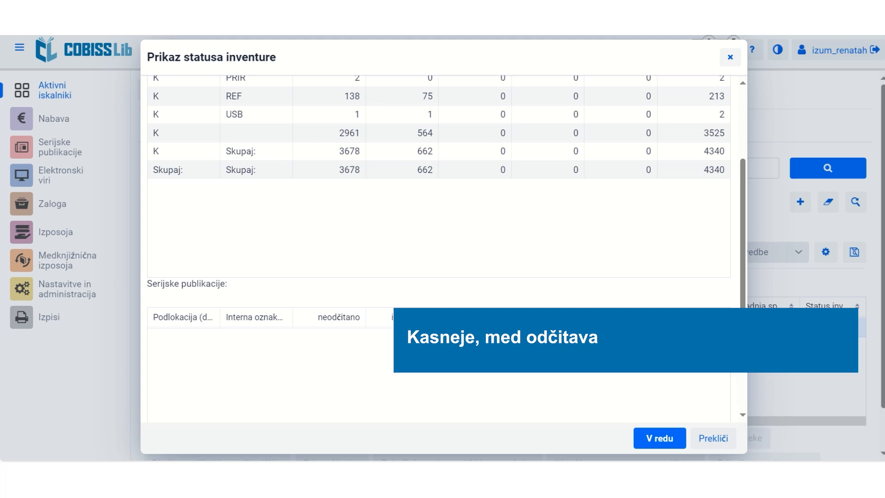
Close Prikaz statusa inventure and return to the list showing Inventura as aktivna.
click(658, 439)
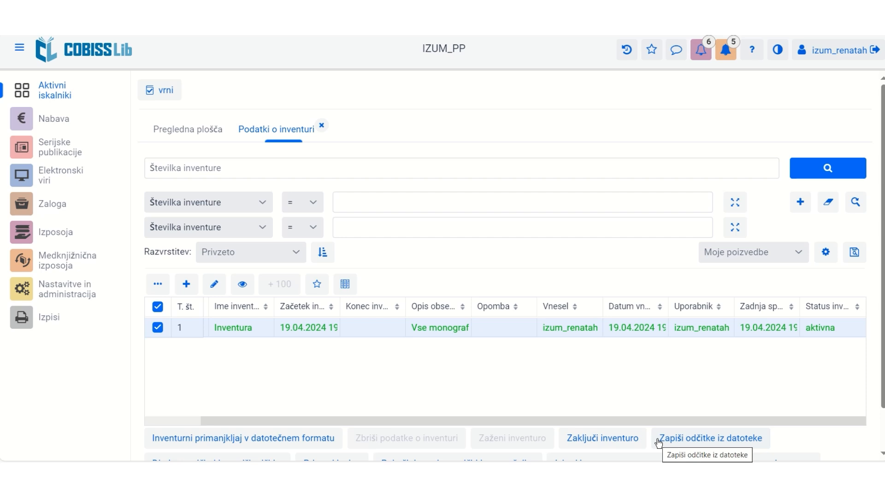
scroll(638, 394, down, 1)
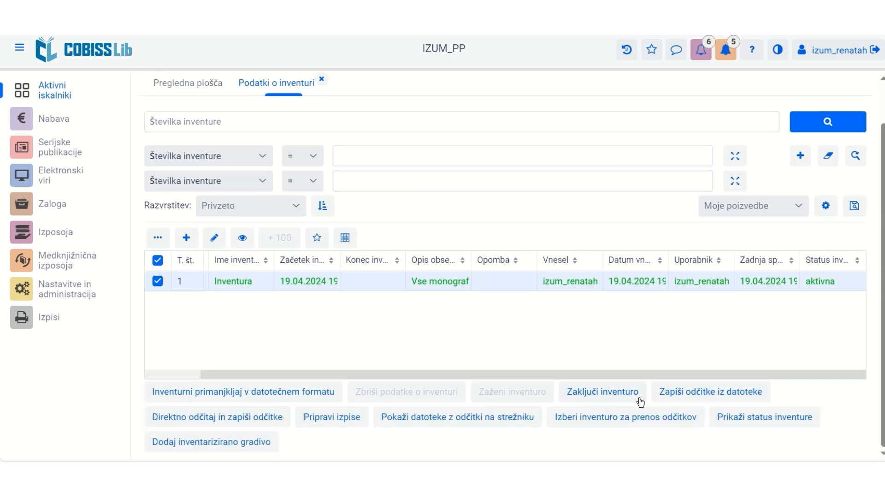
click(728, 421)
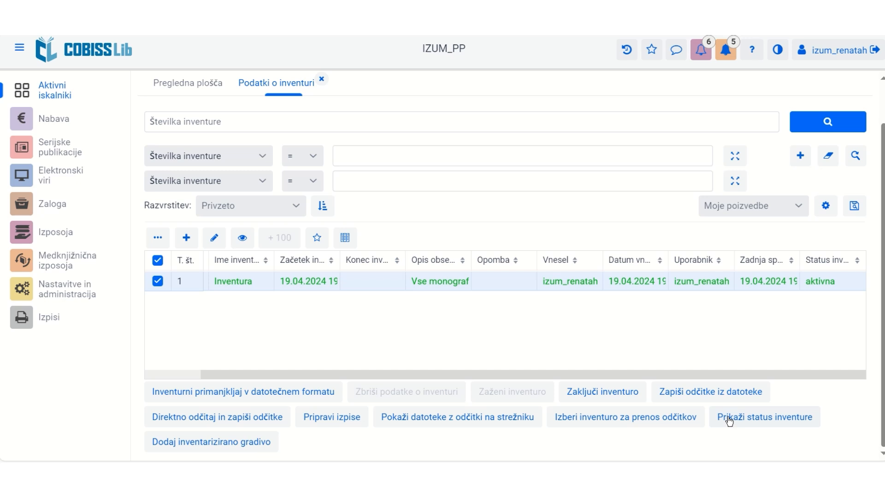